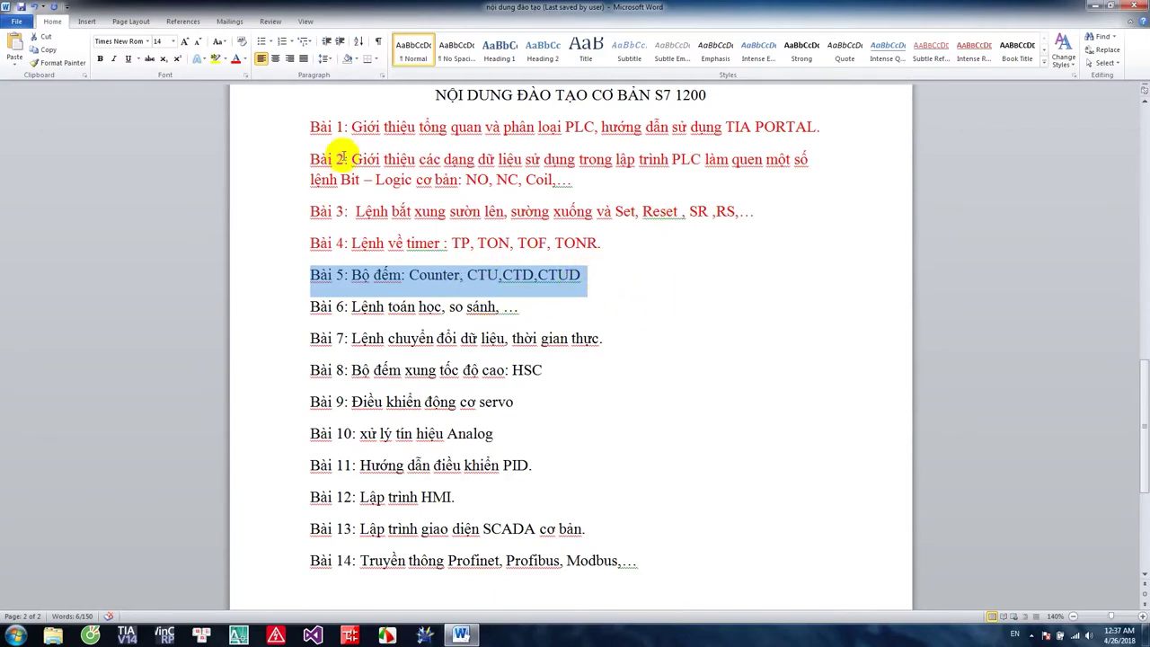
Step: Colour the "Bài 5: Bộ đếm: Counter, CTU,CTD,CTUD" line red and minimize the document
{"action": "left_click", "coordinate": [235, 57]}
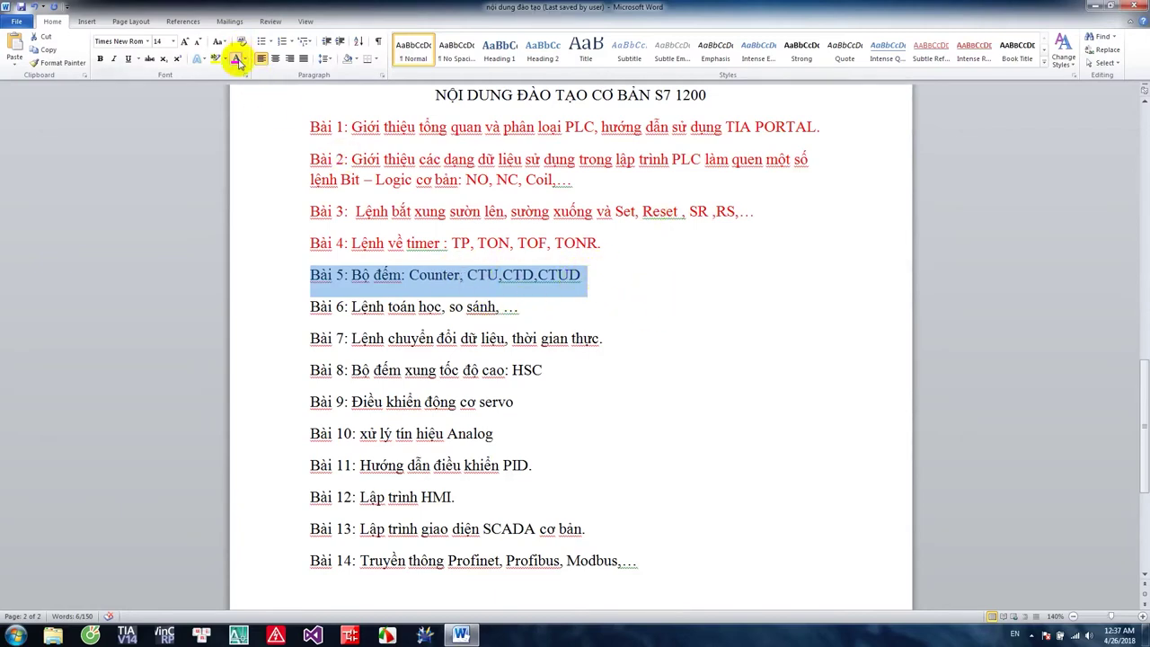
{"action": "left_click", "coordinate": [599, 286]}
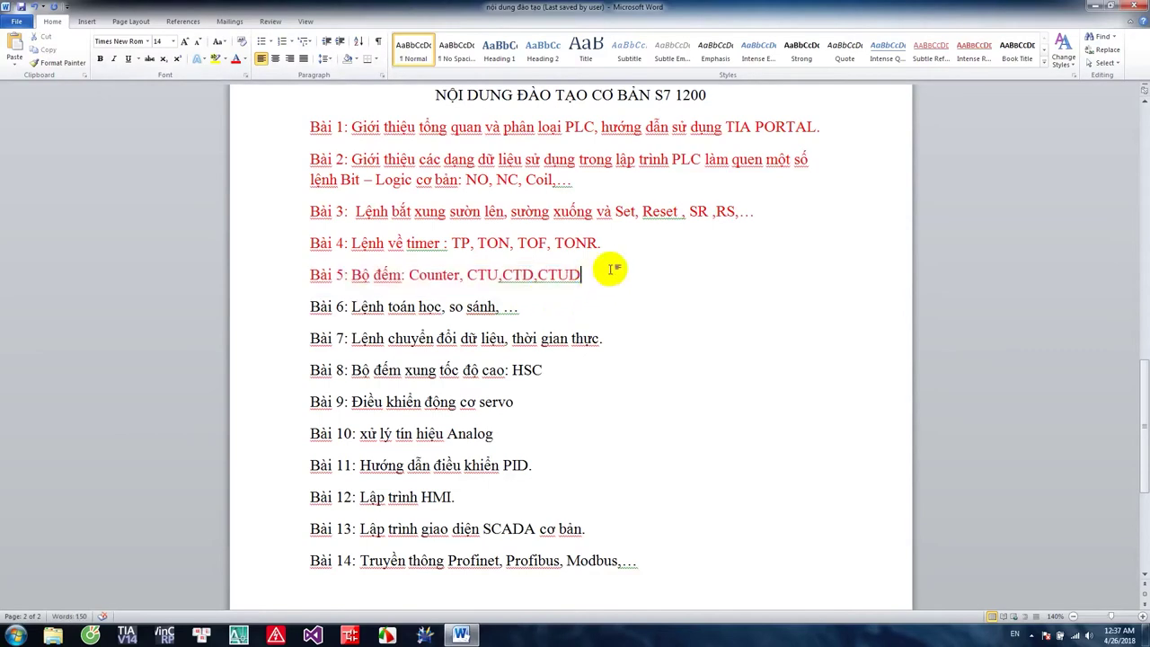
{"action": "left_click", "coordinate": [1097, 7]}
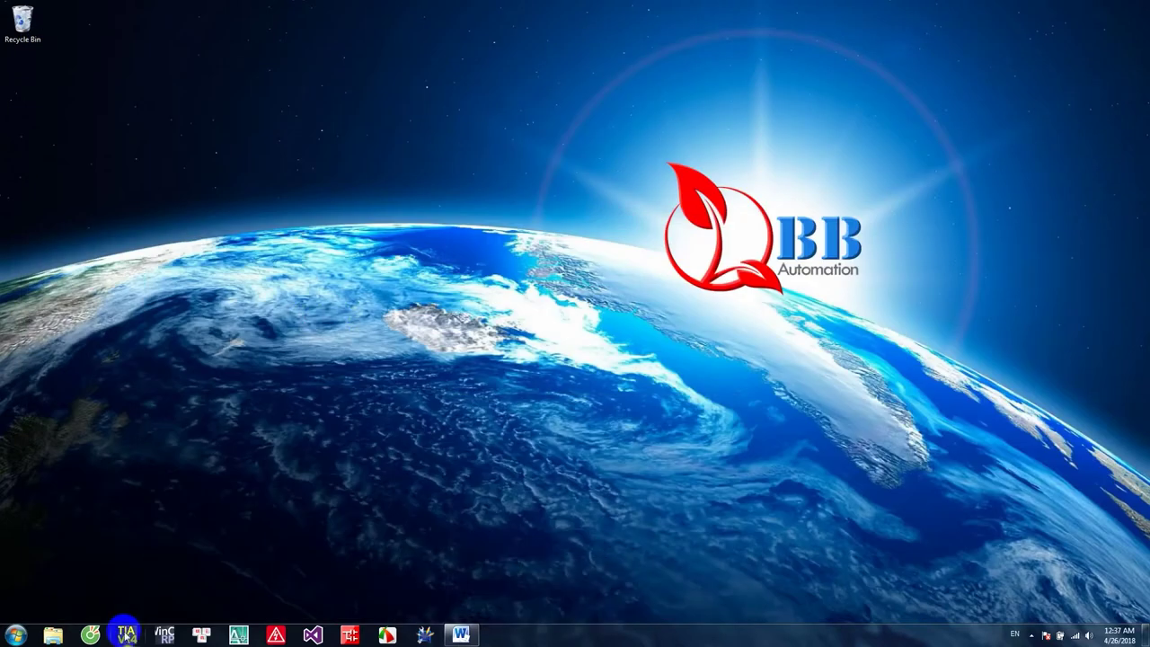
Step: Launch TIA Portal V14, maximize its window and begin creating a new project
{"action": "left_click", "coordinate": [125, 635]}
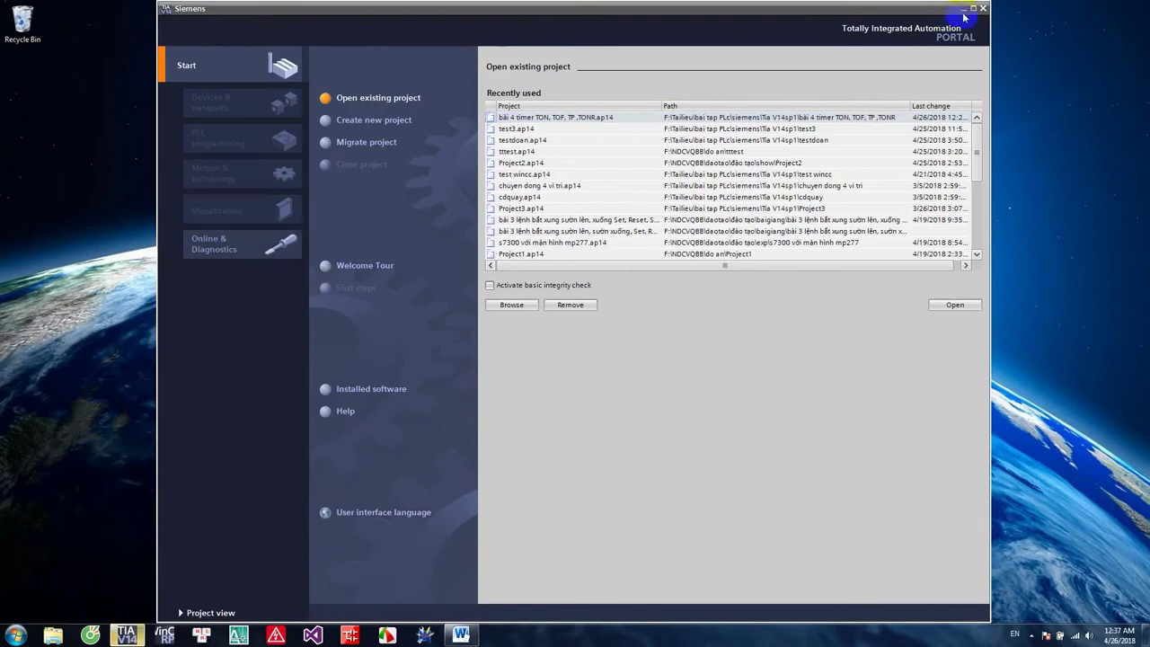
{"action": "left_click", "coordinate": [974, 9]}
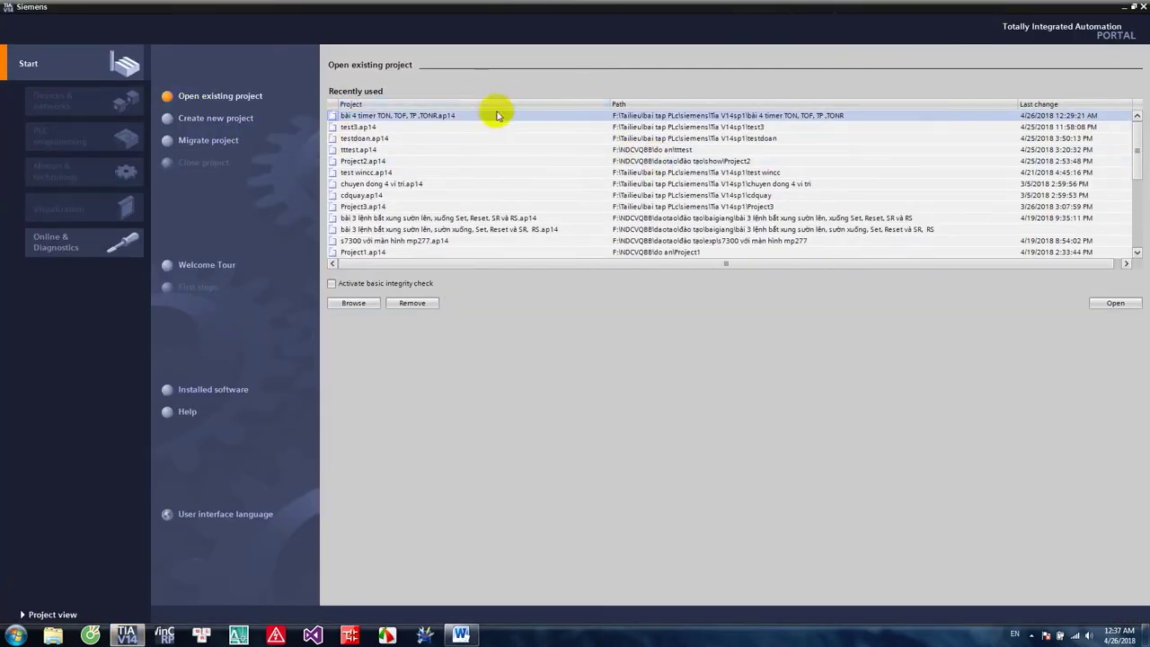
{"action": "left_click", "coordinate": [214, 118]}
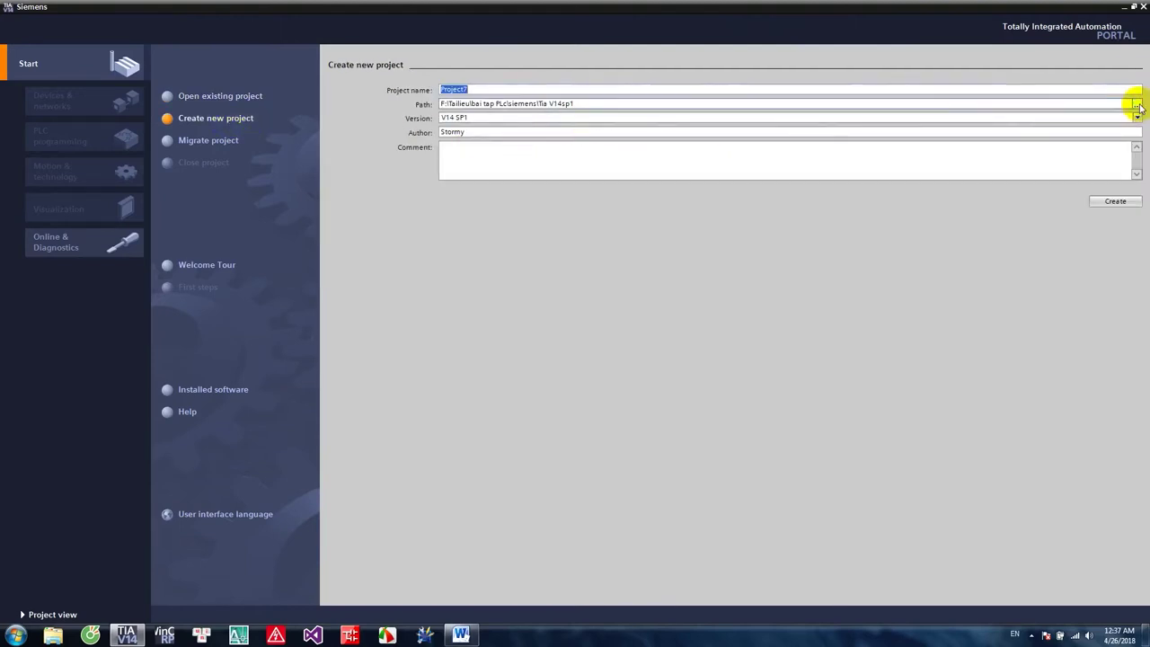
Step: Open the folder selection for the new project's path and browse into the program (F:) drive
{"action": "left_click", "coordinate": [1137, 104]}
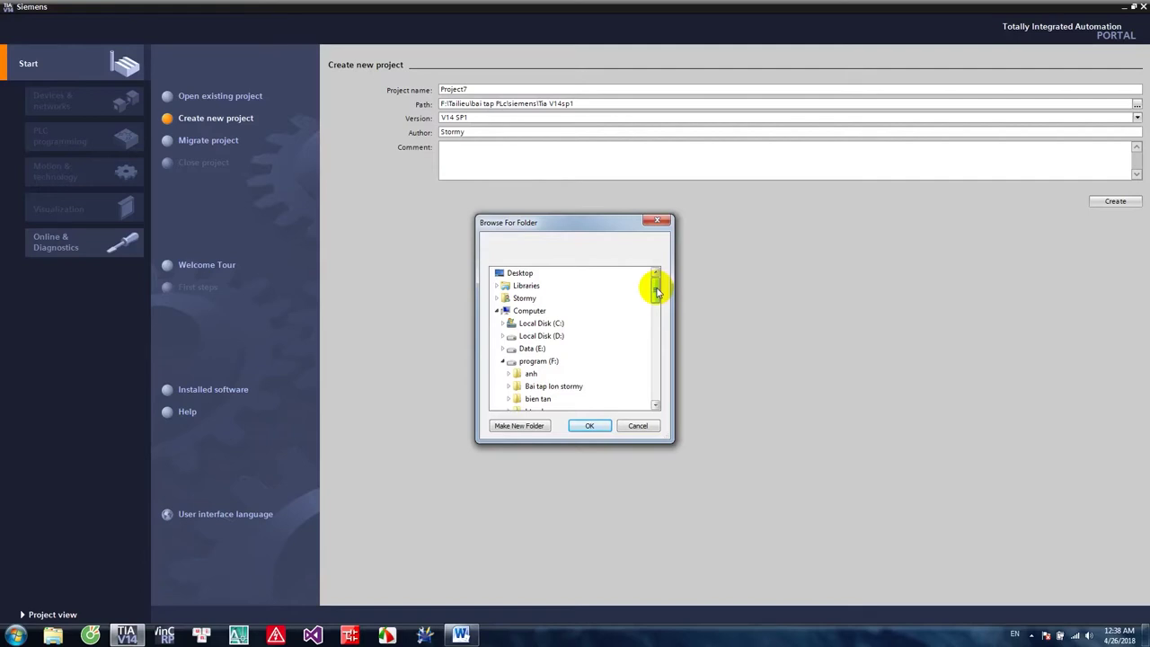
{"action": "mouse_move", "coordinate": [657, 290]}
{"action": "left_mouse_down"}
{"action": "mouse_move", "coordinate": [657, 308]}
{"action": "mouse_move", "coordinate": [664, 289]}
{"action": "left_mouse_up"}
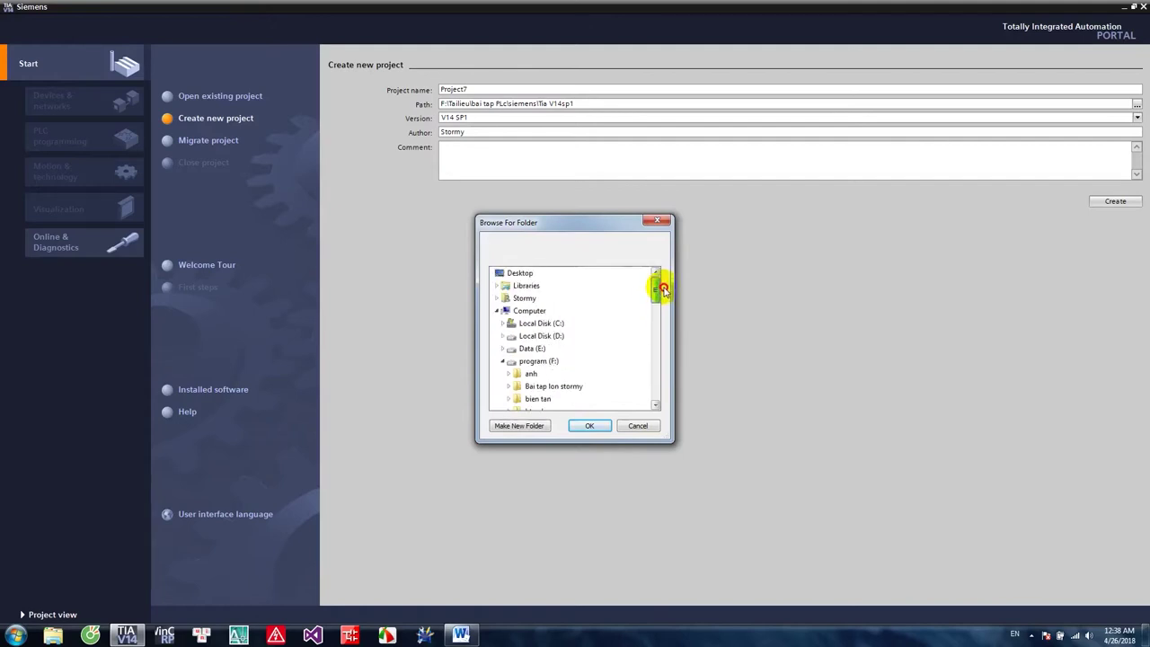
{"action": "left_click", "coordinate": [657, 406]}
{"action": "left_click", "coordinate": [657, 405]}
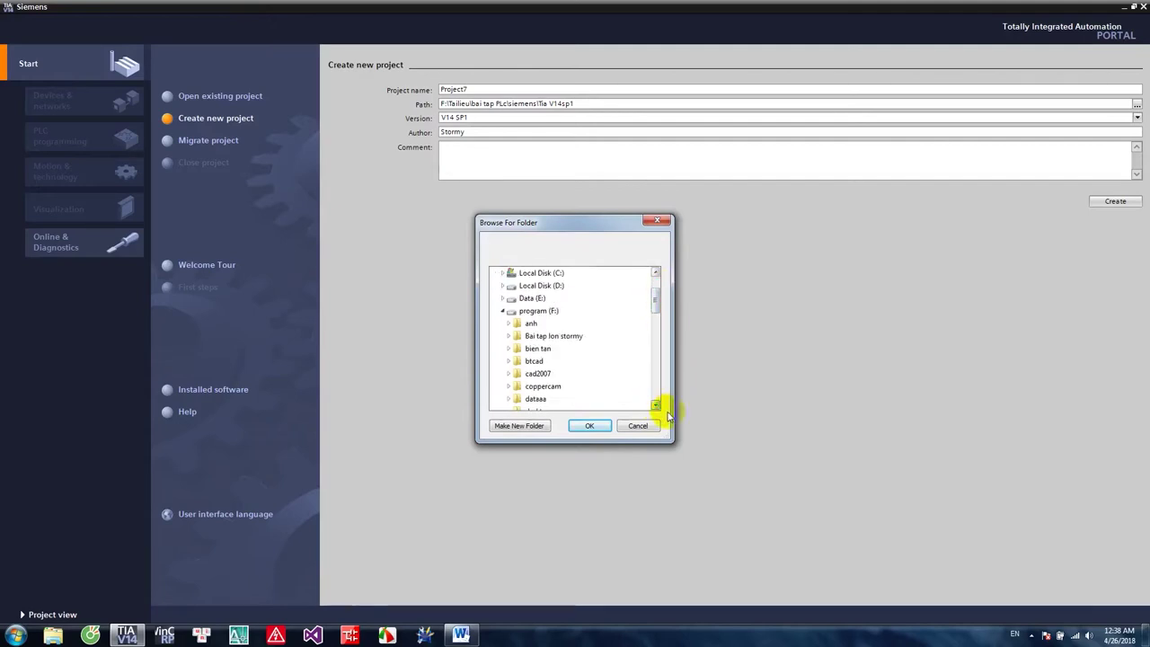
{"action": "left_click", "coordinate": [656, 405]}
{"action": "left_click", "coordinate": [656, 405]}
{"action": "left_click", "coordinate": [656, 406]}
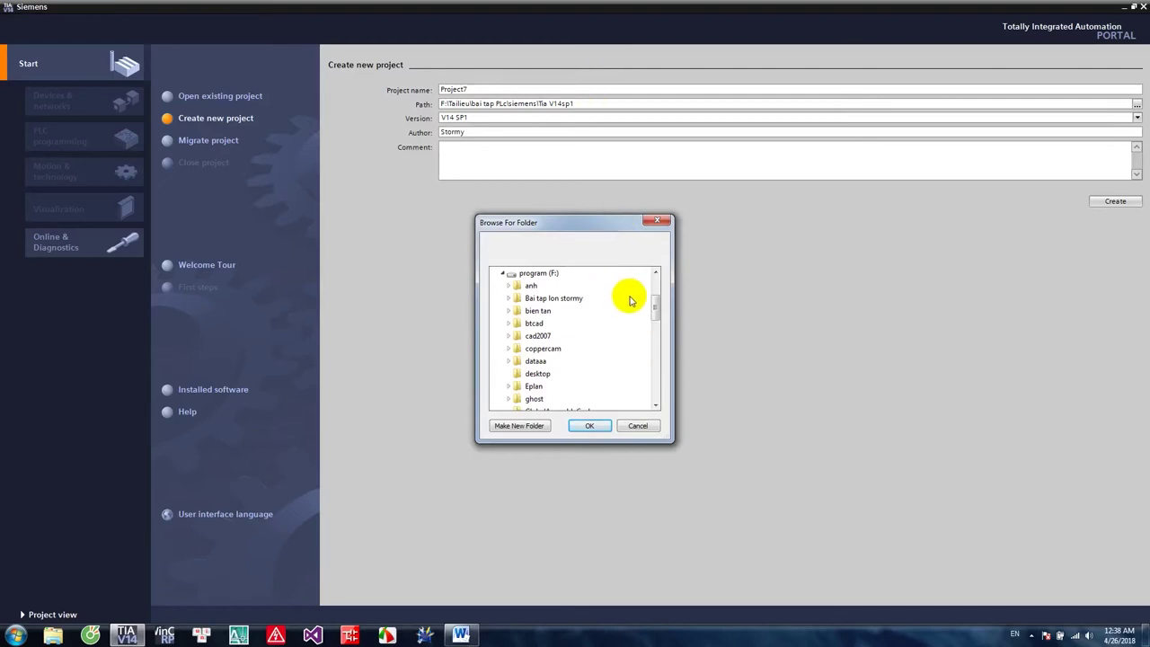
{"action": "left_click_drag", "start_coordinate": [656, 315], "coordinate": [655, 313]}
{"action": "left_click", "coordinate": [508, 348]}
{"action": "left_click", "coordinate": [517, 361]}
{"action": "left_click", "coordinate": [519, 361]}
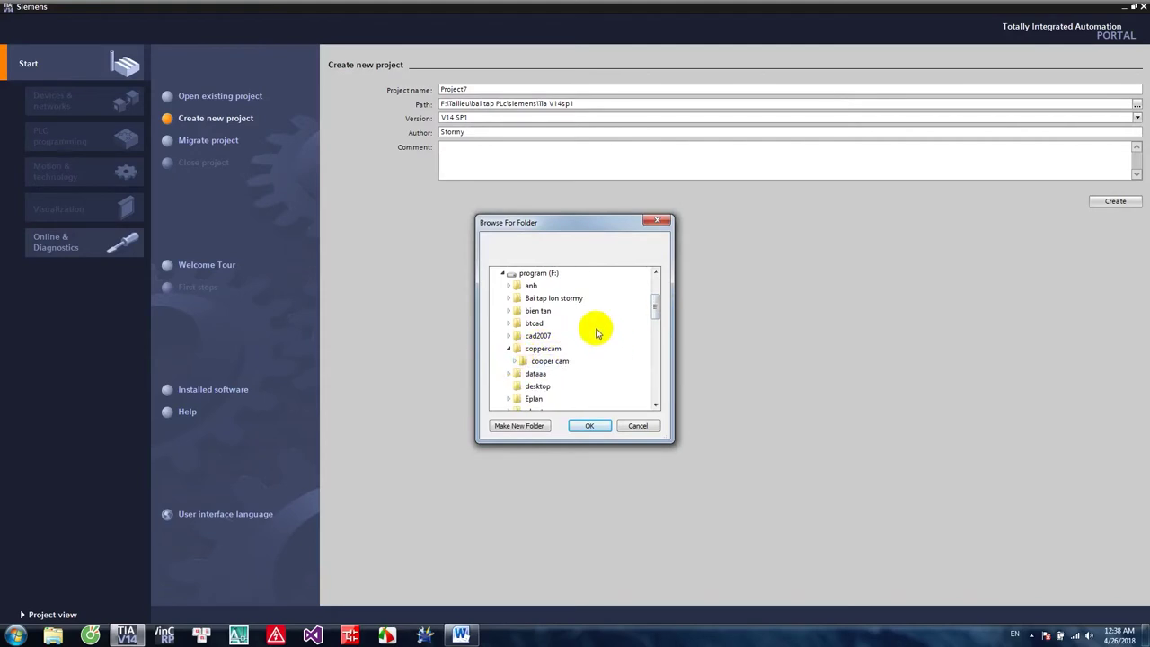
{"action": "left_click", "coordinate": [657, 405]}
{"action": "left_click", "coordinate": [657, 272]}
{"action": "left_click", "coordinate": [657, 273]}
{"action": "left_click", "coordinate": [657, 273]}
{"action": "left_click", "coordinate": [657, 272]}
{"action": "left_click", "coordinate": [657, 272]}
{"action": "left_click", "coordinate": [657, 272]}
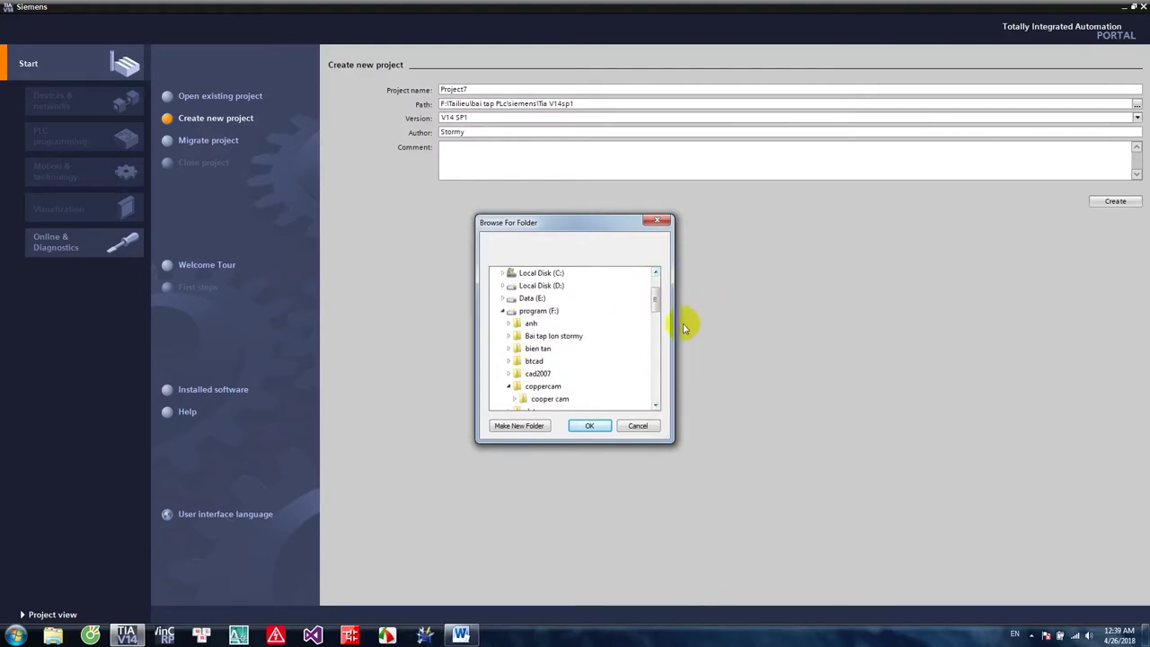
Step: Set the project path to the folder F:\NDCVQBB\daotao\đào tạo\baigiang
{"action": "left_click", "coordinate": [657, 405]}
{"action": "left_click", "coordinate": [657, 405]}
{"action": "left_click", "coordinate": [657, 405]}
{"action": "left_click", "coordinate": [657, 405]}
{"action": "left_click", "coordinate": [657, 405]}
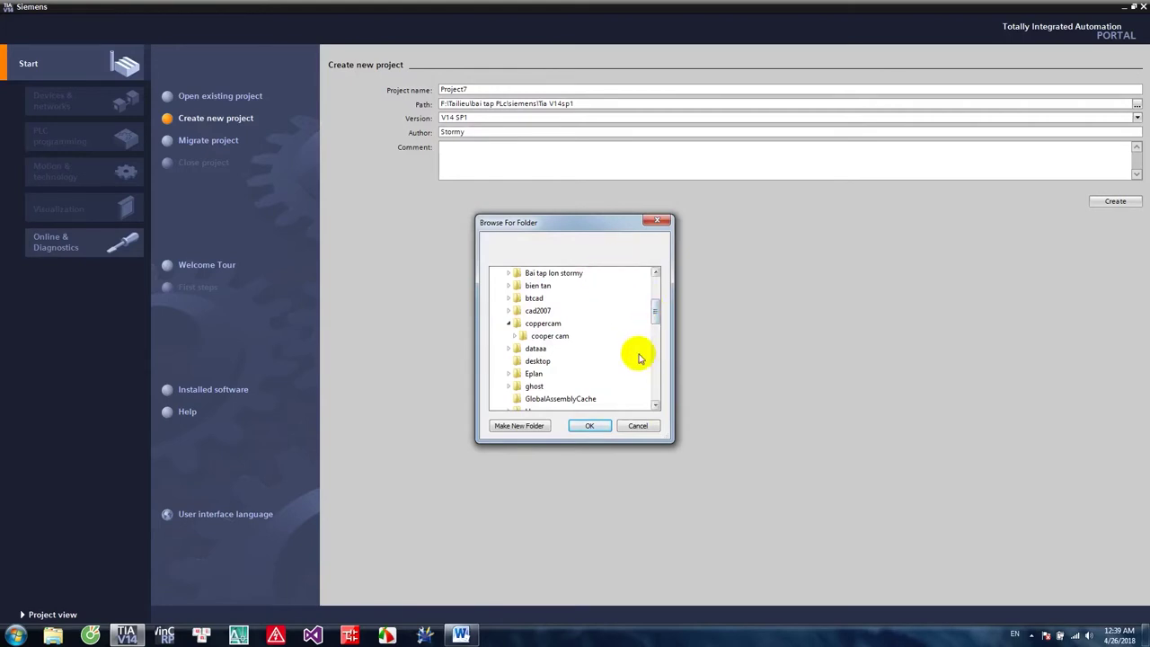
{"action": "scroll", "coordinate": [658, 402], "scroll_direction": "down", "scroll_amount": 2}
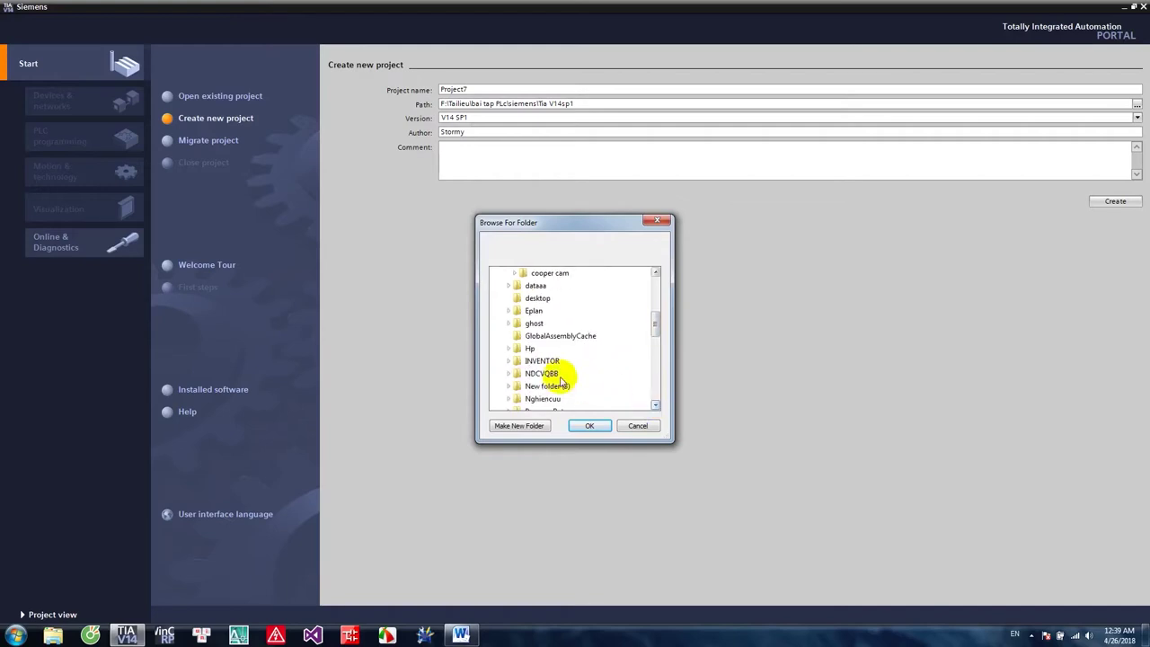
{"action": "double_click", "coordinate": [543, 373]}
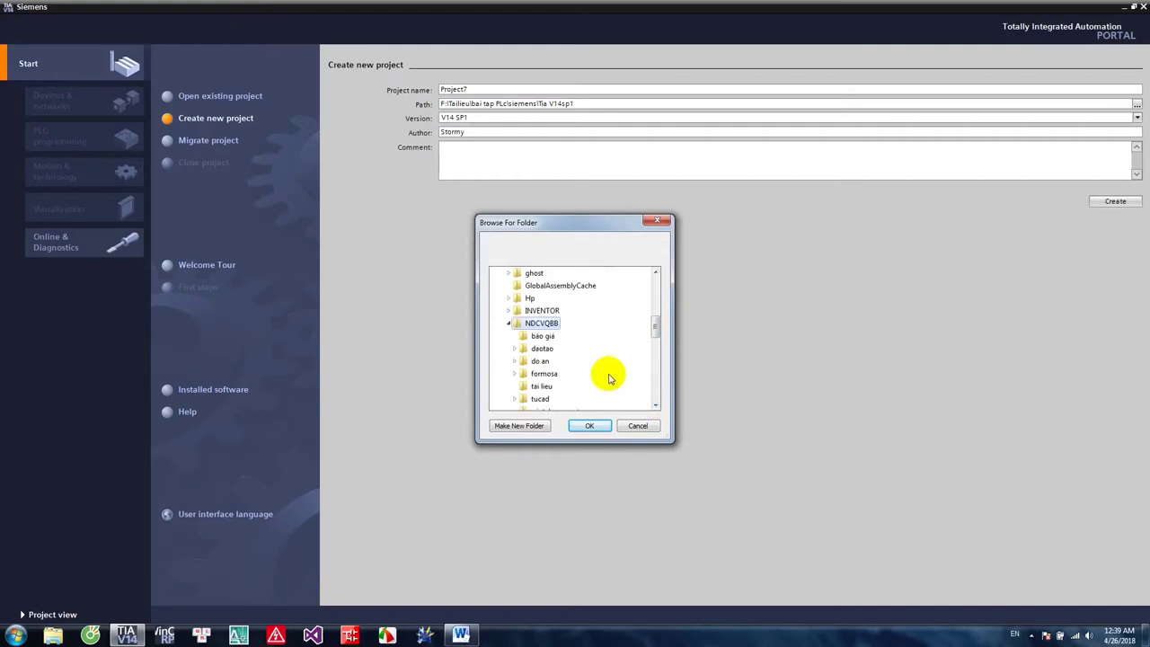
{"action": "double_click", "coordinate": [548, 351]}
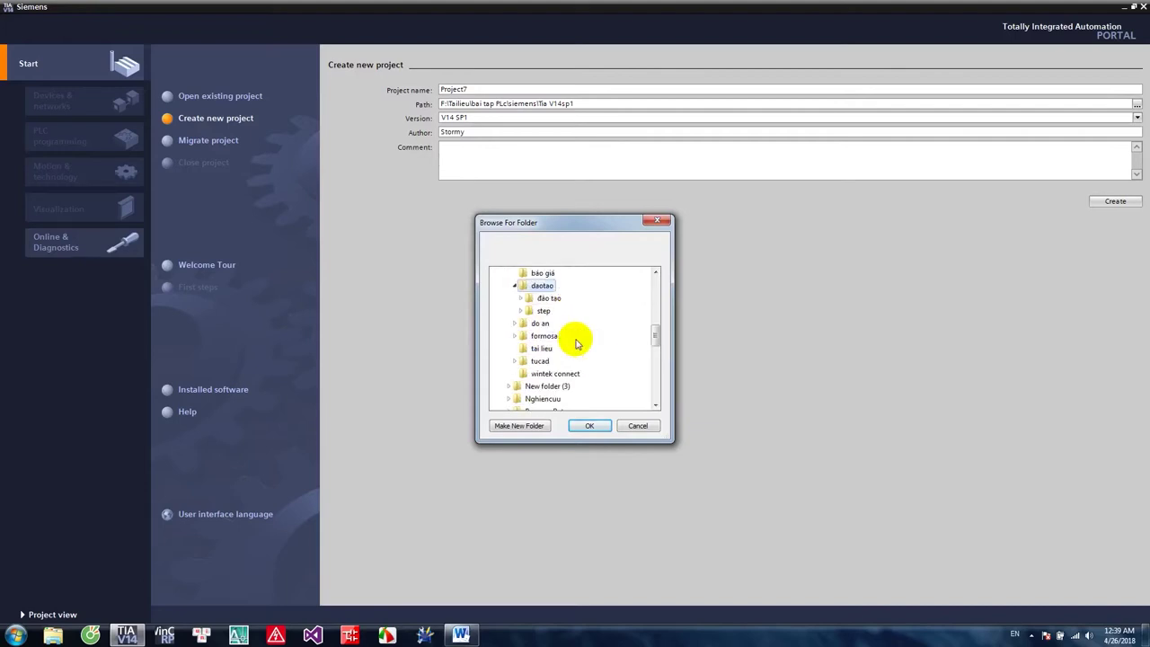
{"action": "double_click", "coordinate": [549, 299]}
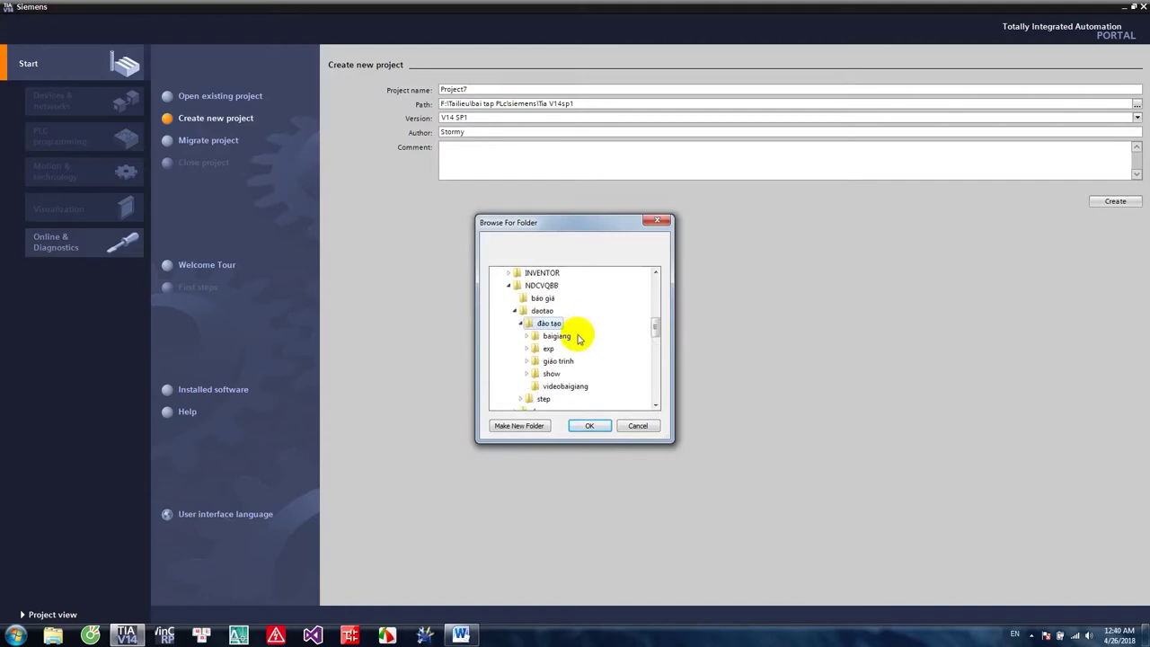
{"action": "left_click", "coordinate": [578, 338]}
{"action": "double_click", "coordinate": [578, 339]}
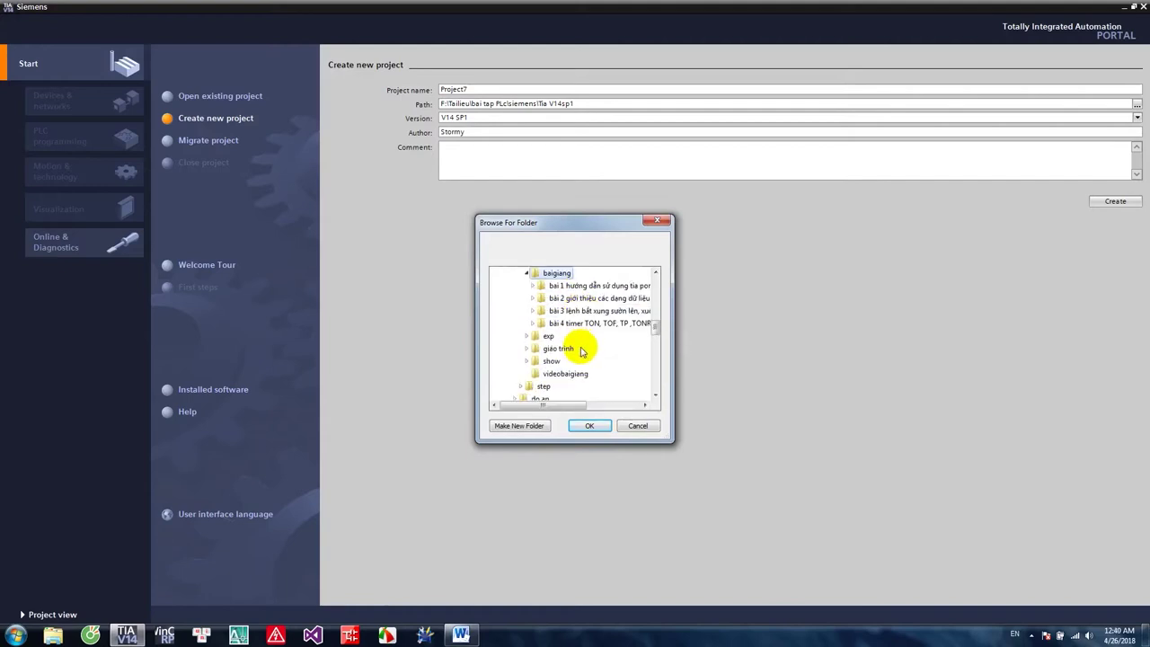
{"action": "left_click", "coordinate": [590, 425]}
Step: Name the project "bài 5 counter CTU, CTD, CTUD" and create it
{"action": "type", "text": "bài 5 b"}
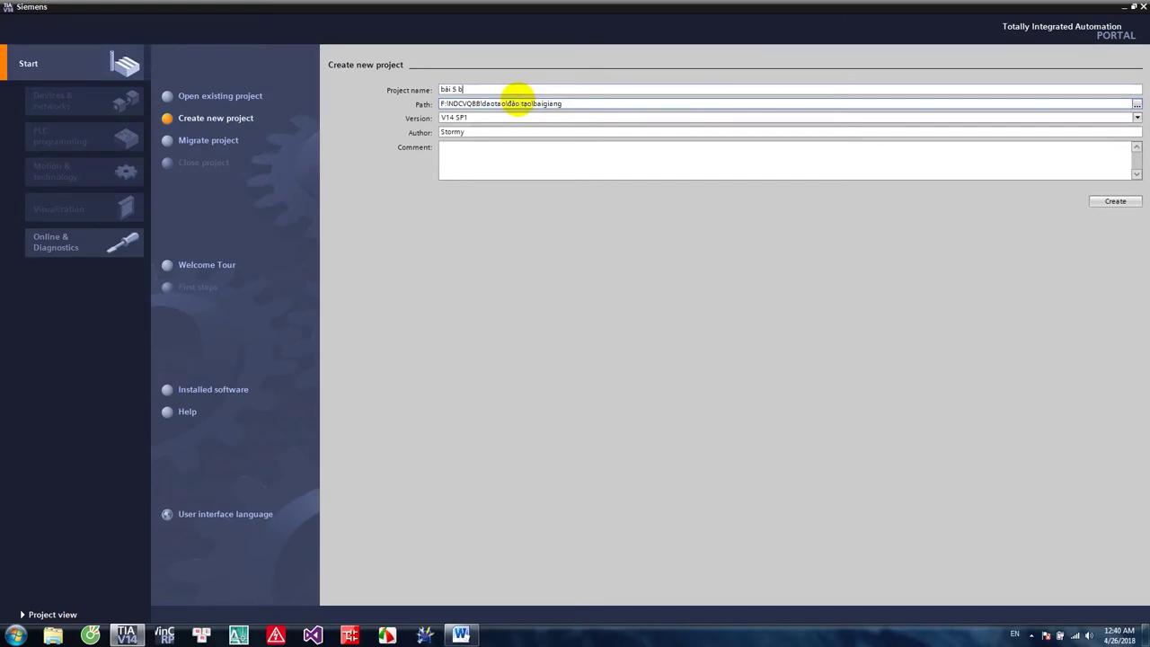
{"action": "type", "text": " count"}
{"action": "type", "text": "er CtTU, CTD, CTUD"}
{"action": "key", "text": "Return"}
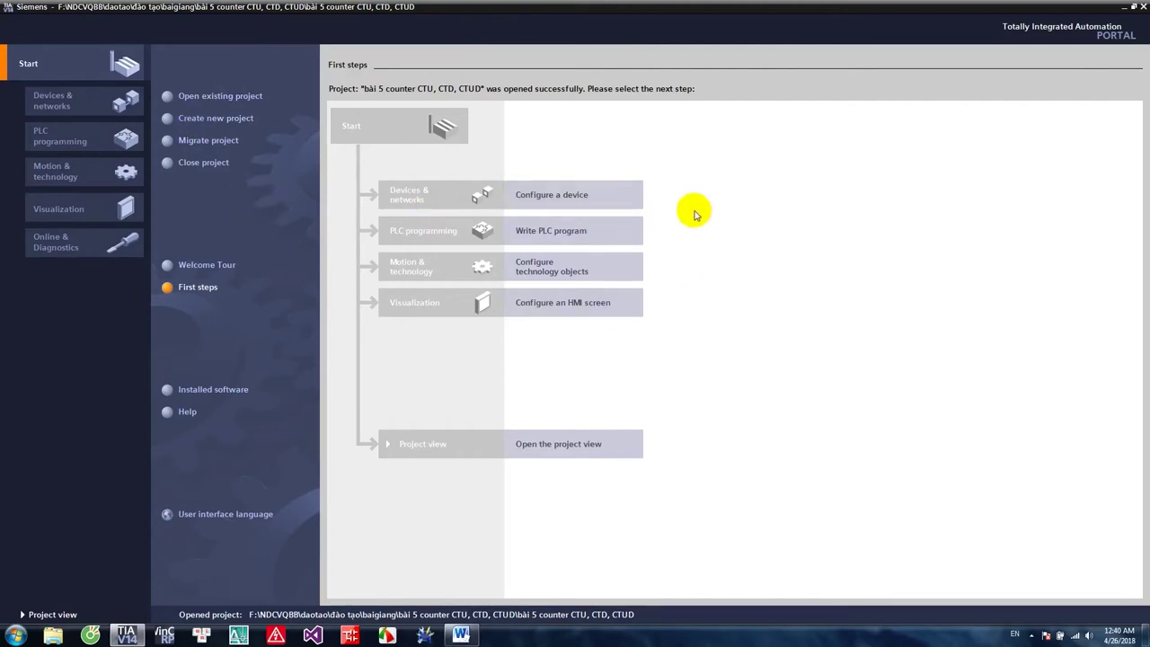
Step: Add a SIMATIC S7-1200 controller, CPU 1212C DC/DC/DC with article number 6ES7 212-1AE40-0XB0, to the project
{"action": "left_click", "coordinate": [562, 198]}
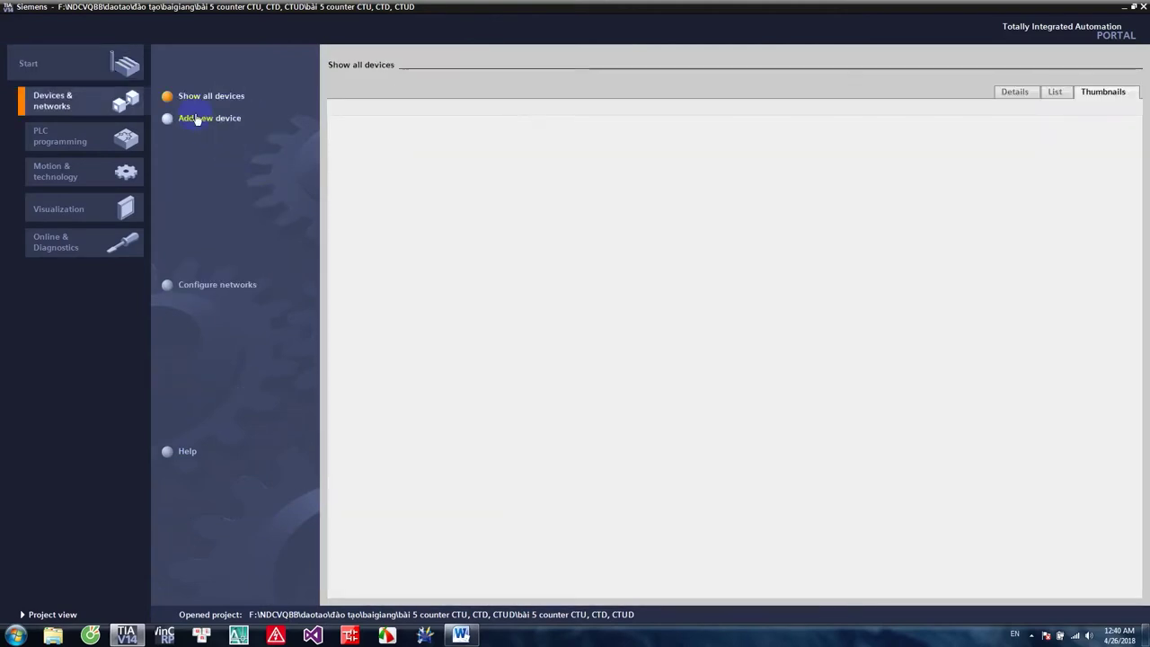
{"action": "left_click", "coordinate": [217, 117]}
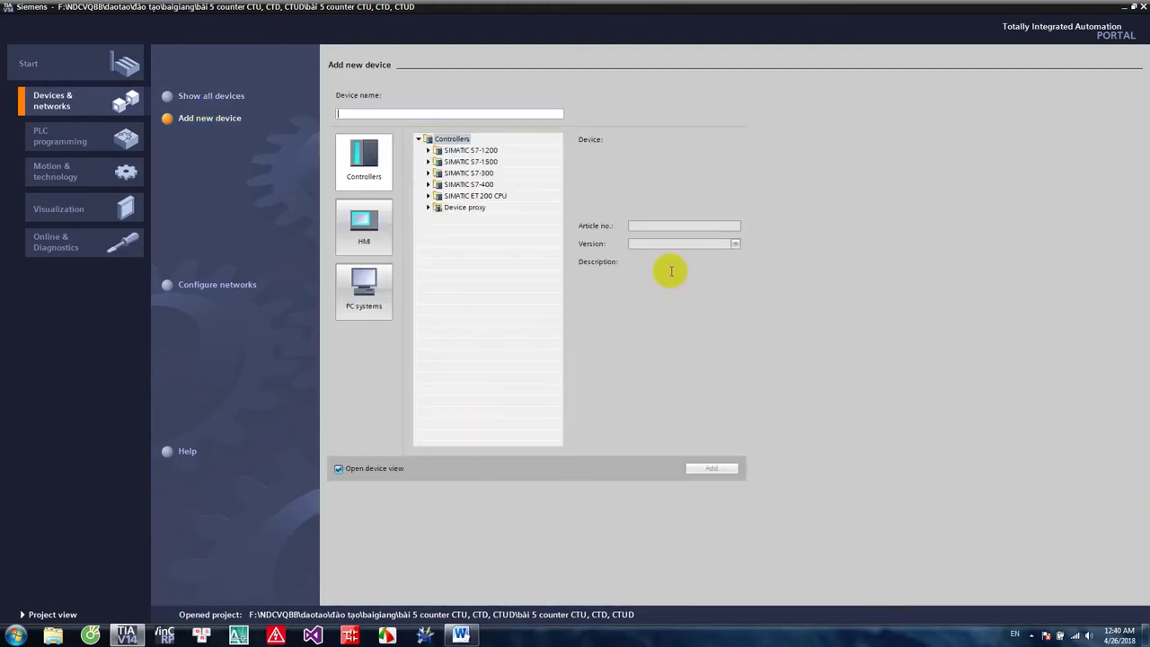
{"action": "left_click", "coordinate": [428, 150]}
{"action": "left_click", "coordinate": [438, 162]}
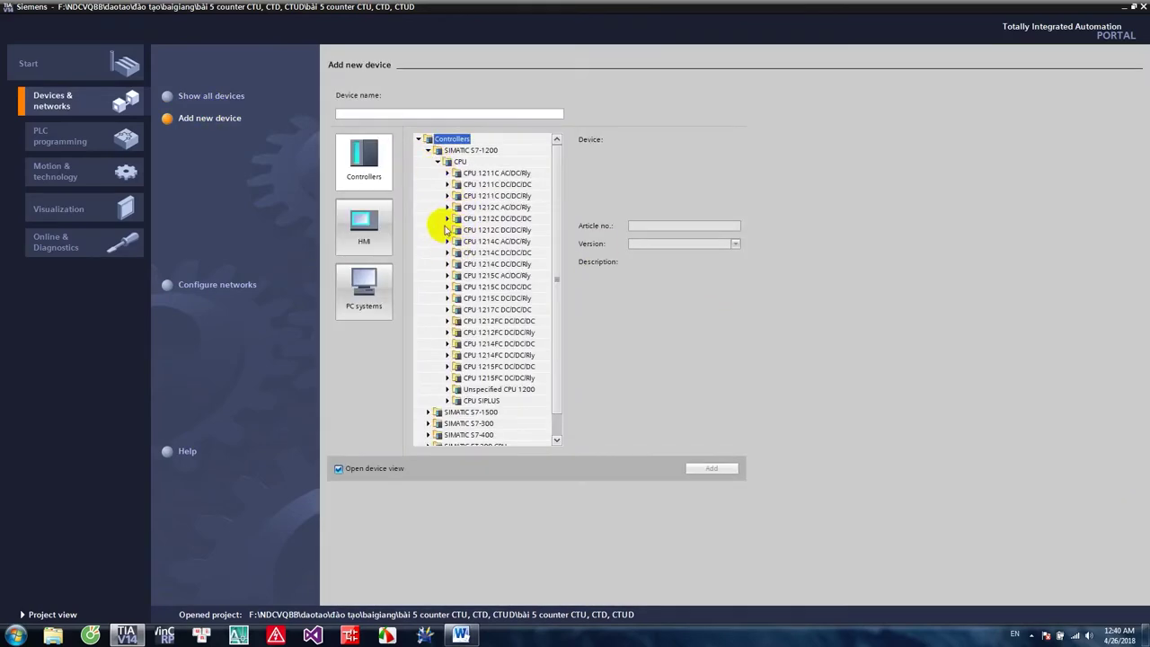
{"action": "double_click", "coordinate": [497, 218]}
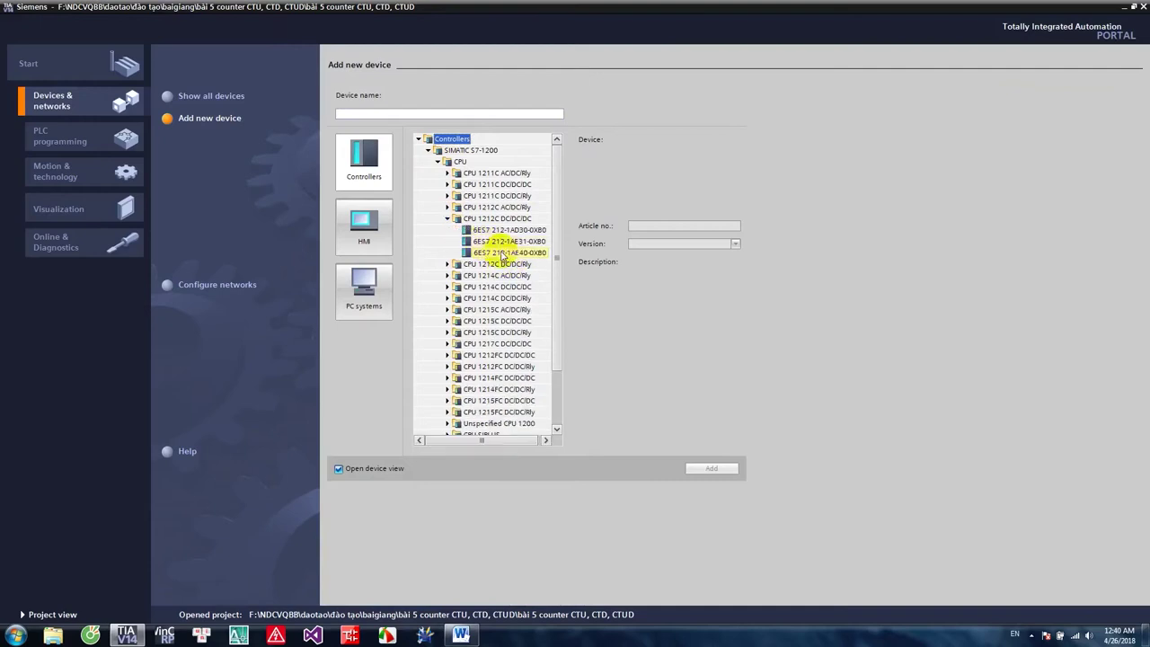
{"action": "left_click", "coordinate": [509, 253]}
{"action": "left_click", "coordinate": [715, 471]}
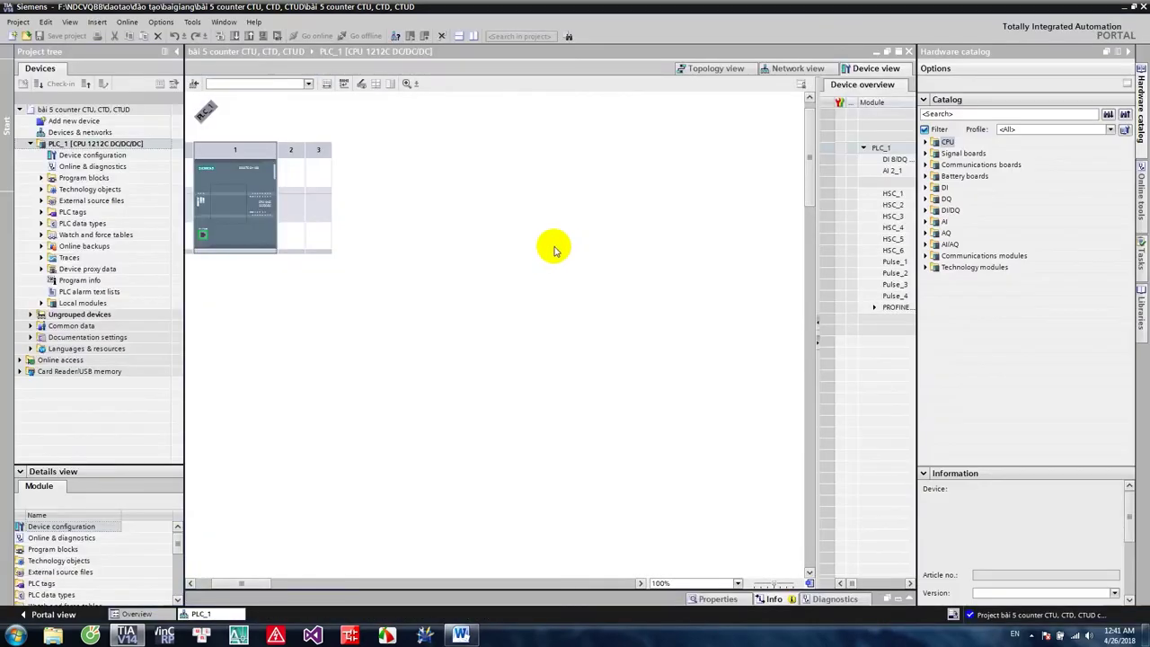
Step: Expand the program blocks of PLC_1 and open the Main [OB1] block
{"action": "left_click", "coordinate": [40, 178]}
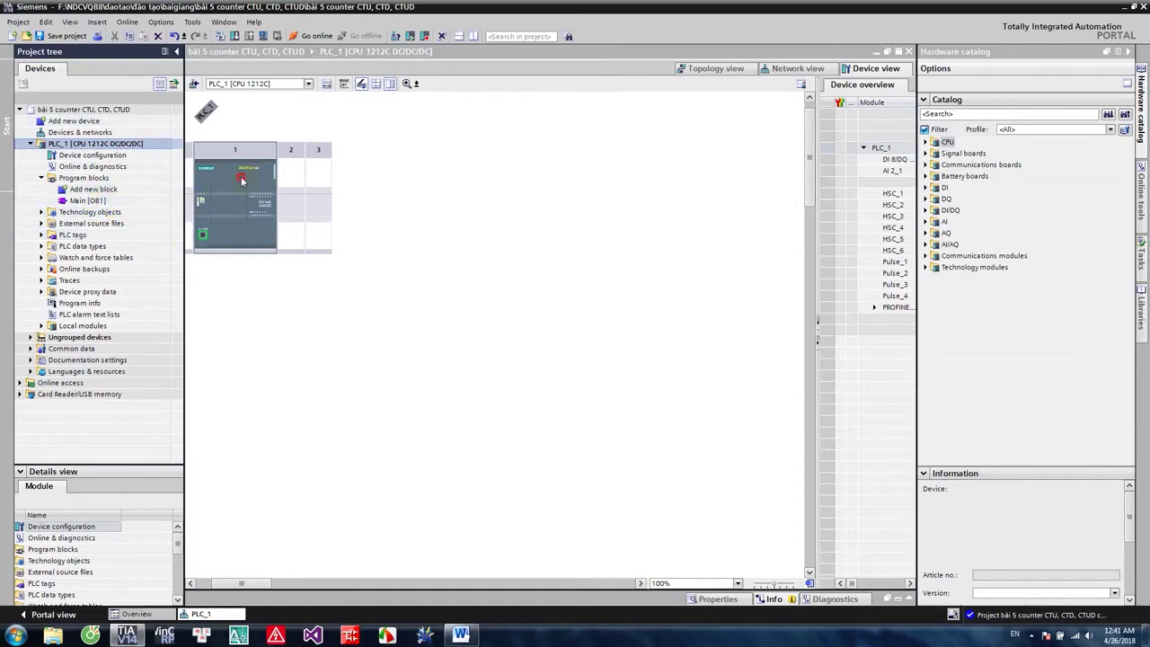
{"action": "left_click", "coordinate": [258, 208]}
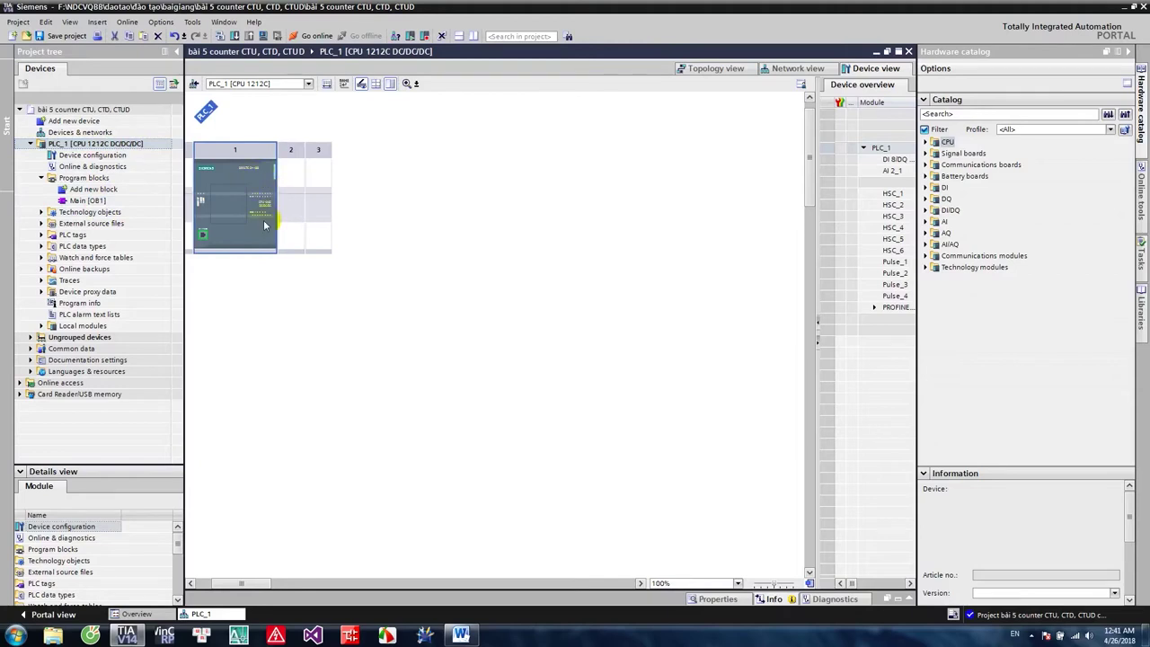
{"action": "left_click", "coordinate": [249, 221]}
{"action": "left_click", "coordinate": [131, 185]}
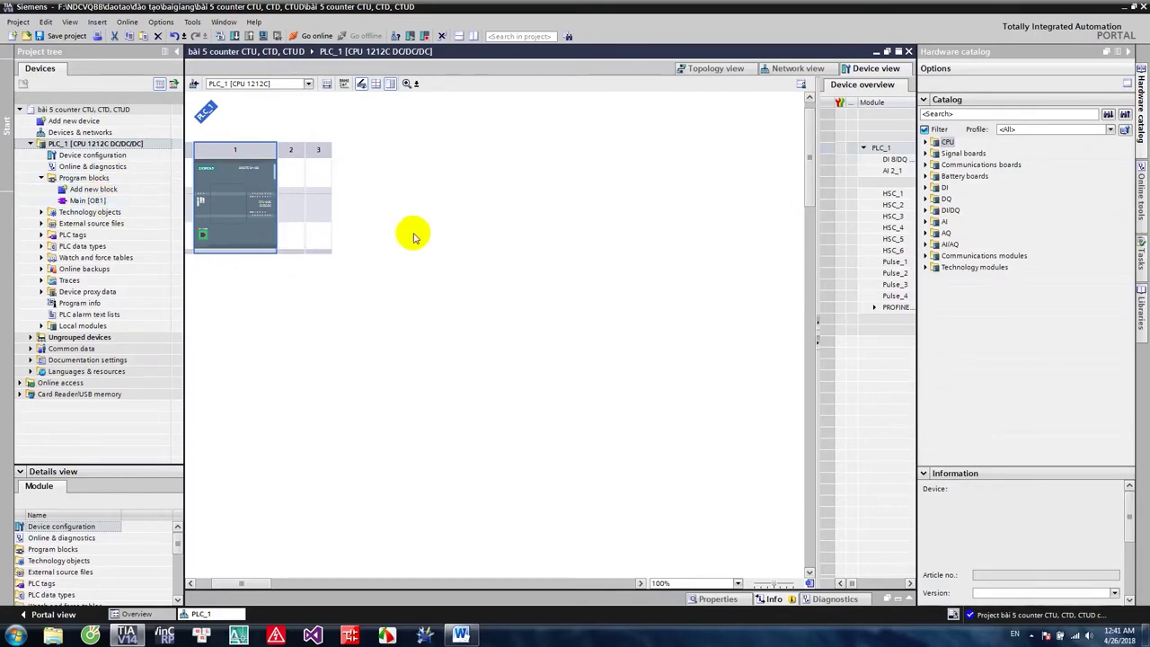
{"action": "left_click", "coordinate": [81, 201]}
{"action": "double_click", "coordinate": [94, 199]}
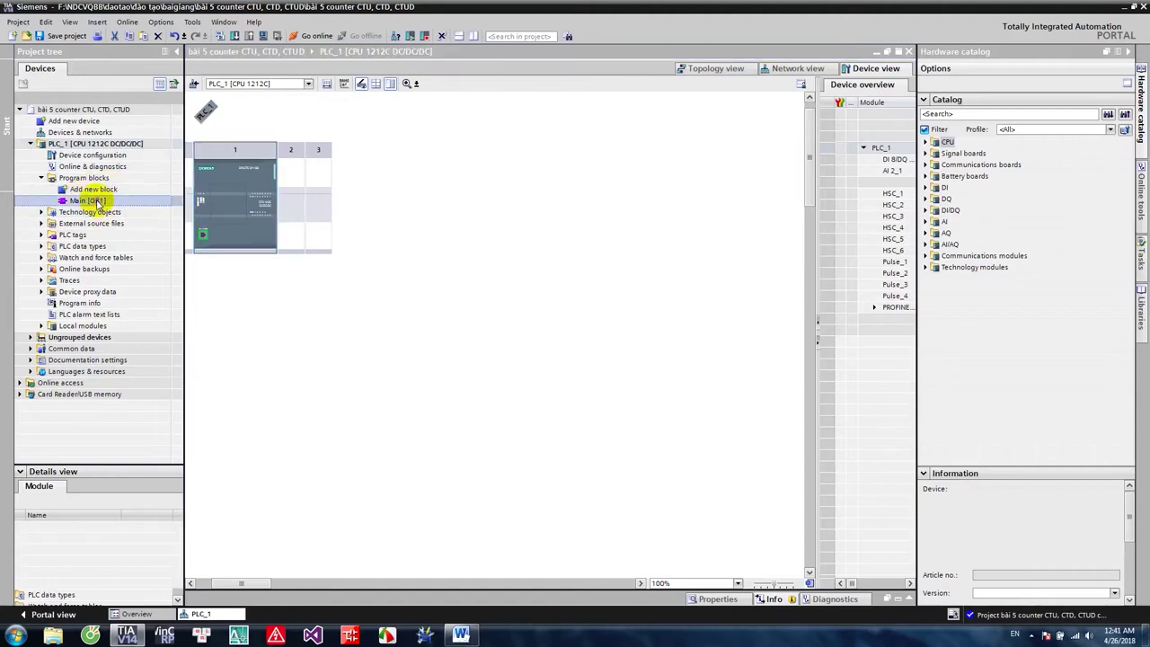